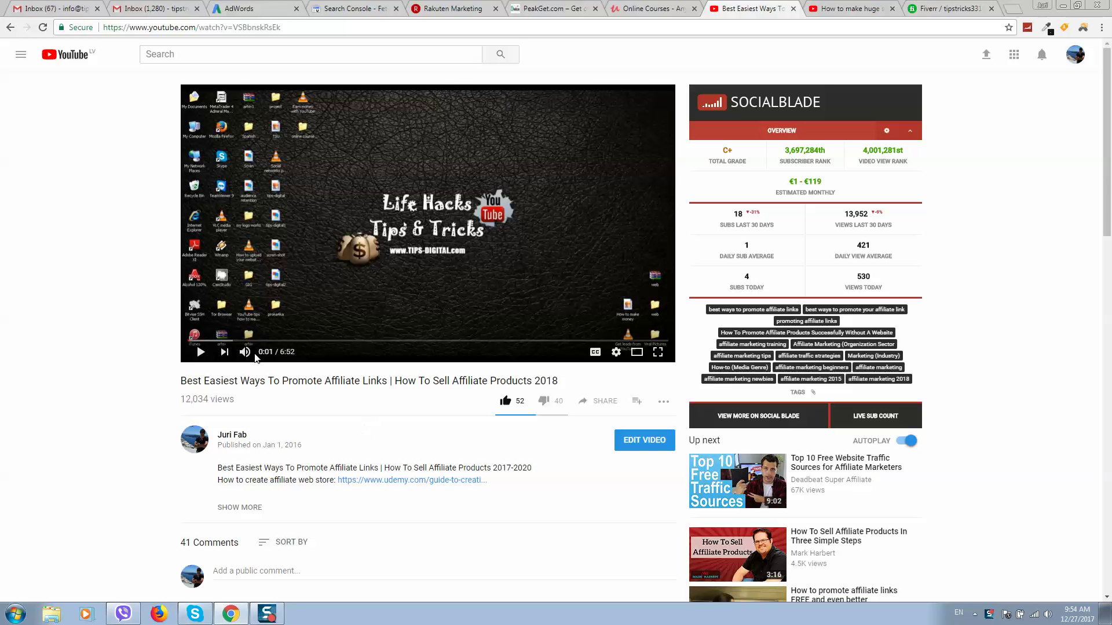
{"action": "scroll", "coordinate": [82, 250], "scroll_direction": "down", "scroll_amount": 1}
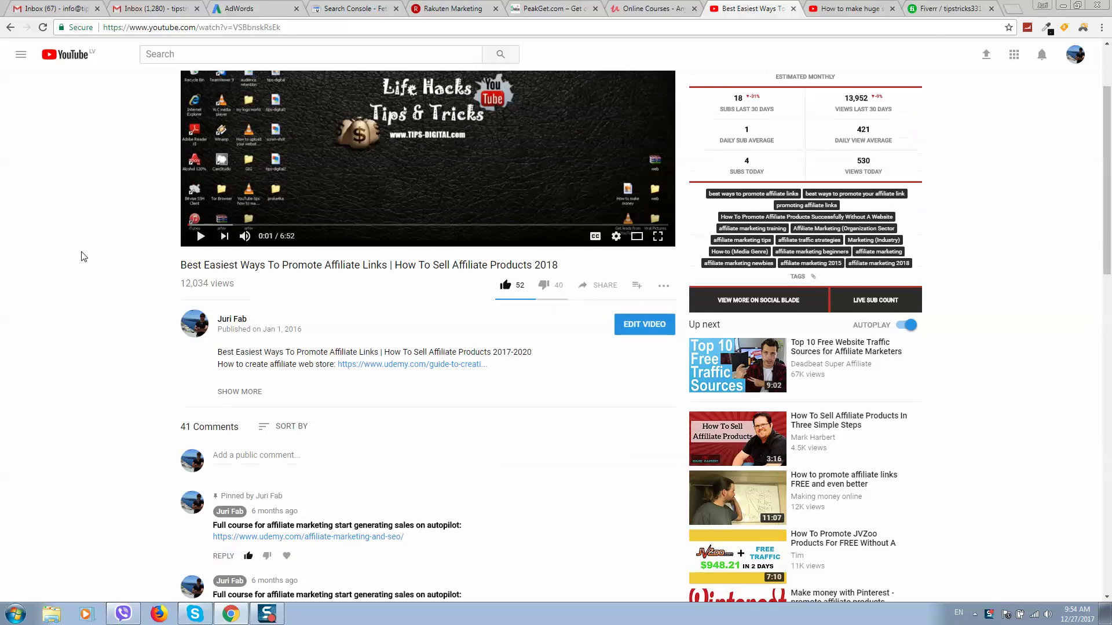
{"action": "scroll", "coordinate": [79, 259], "scroll_direction": "up", "scroll_amount": 1}
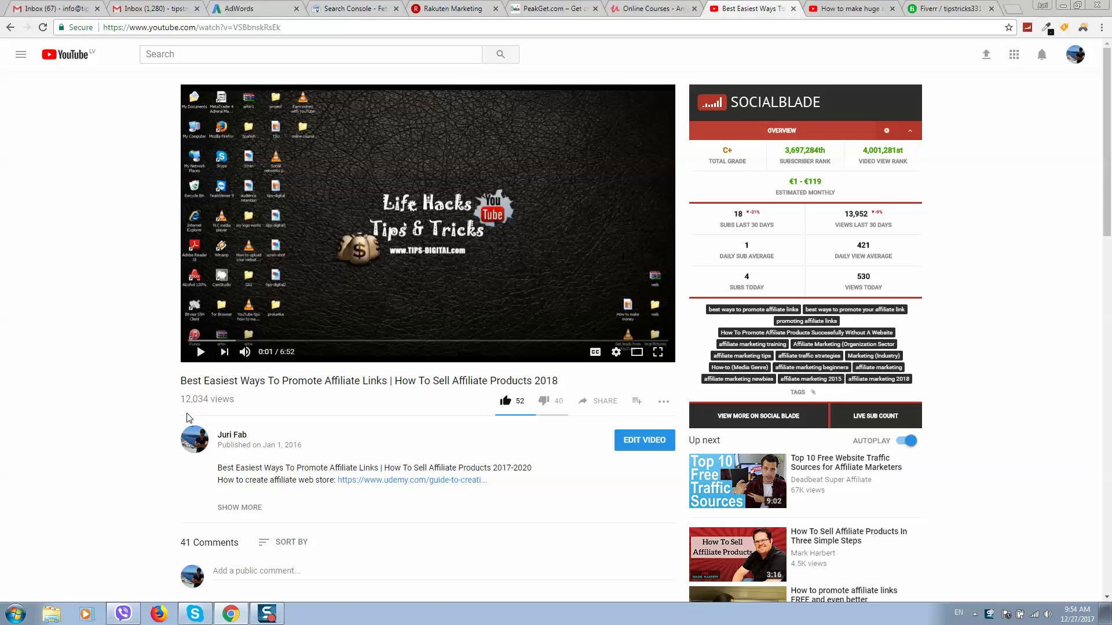
{"action": "scroll", "coordinate": [232, 396], "scroll_direction": "down", "scroll_amount": 3}
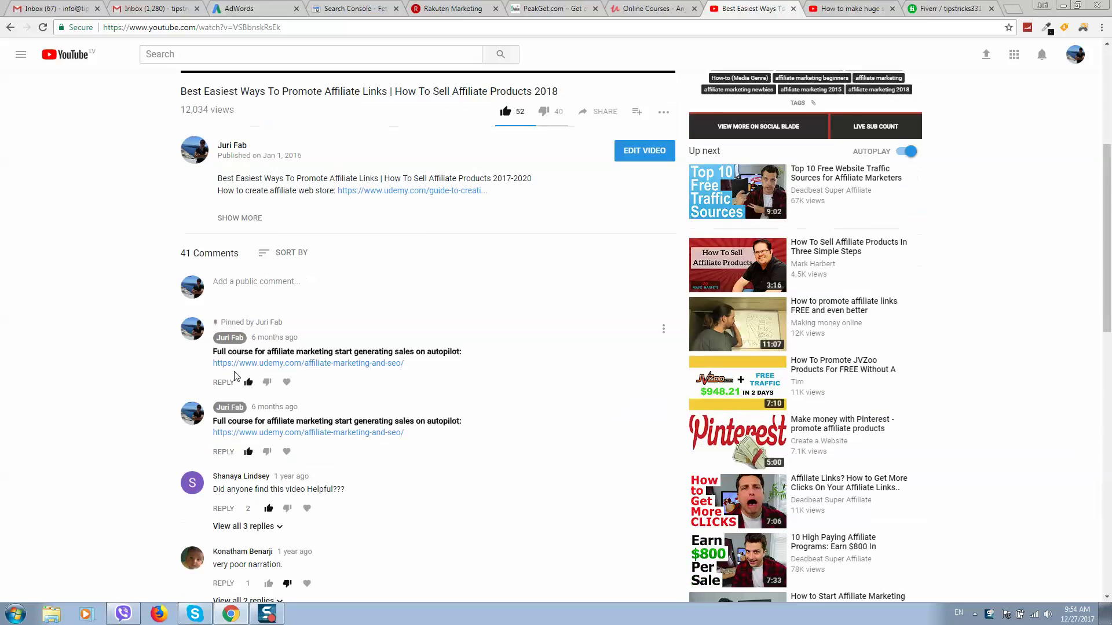
{"action": "scroll", "coordinate": [233, 376], "scroll_direction": "down", "scroll_amount": 5}
{"action": "scroll", "coordinate": [231, 422], "scroll_direction": "down", "scroll_amount": 2}
{"action": "scroll", "coordinate": [225, 426], "scroll_direction": "up", "scroll_amount": 7}
{"action": "scroll", "coordinate": [57, 261], "scroll_direction": "up", "scroll_amount": 3}
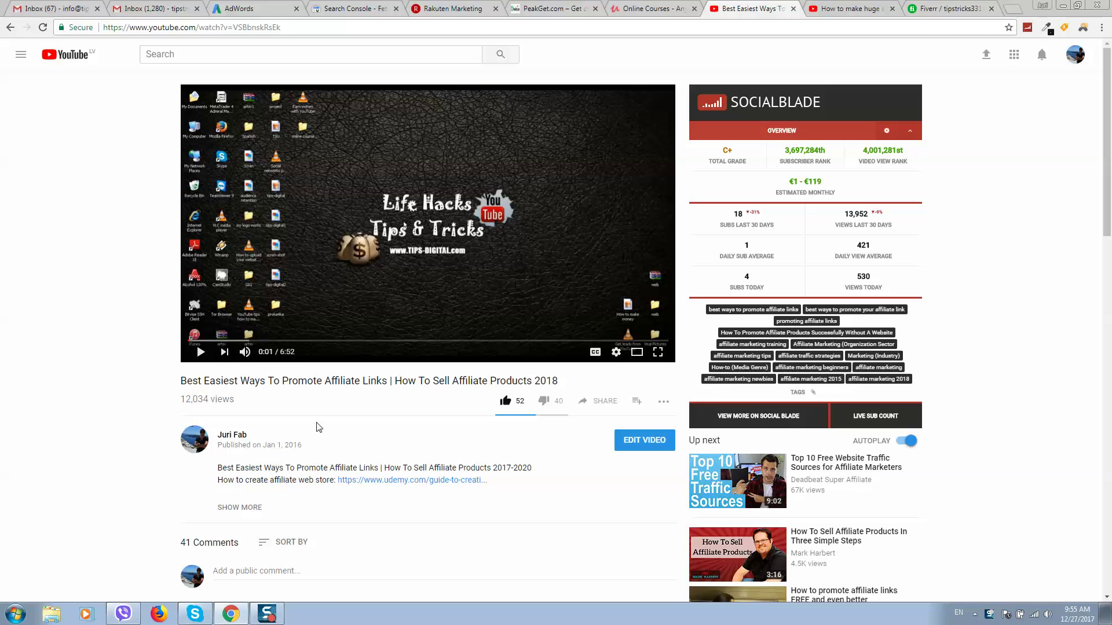
{"action": "scroll", "coordinate": [317, 423], "scroll_direction": "down", "scroll_amount": 3}
{"action": "scroll", "coordinate": [296, 405], "scroll_direction": "up", "scroll_amount": 2}
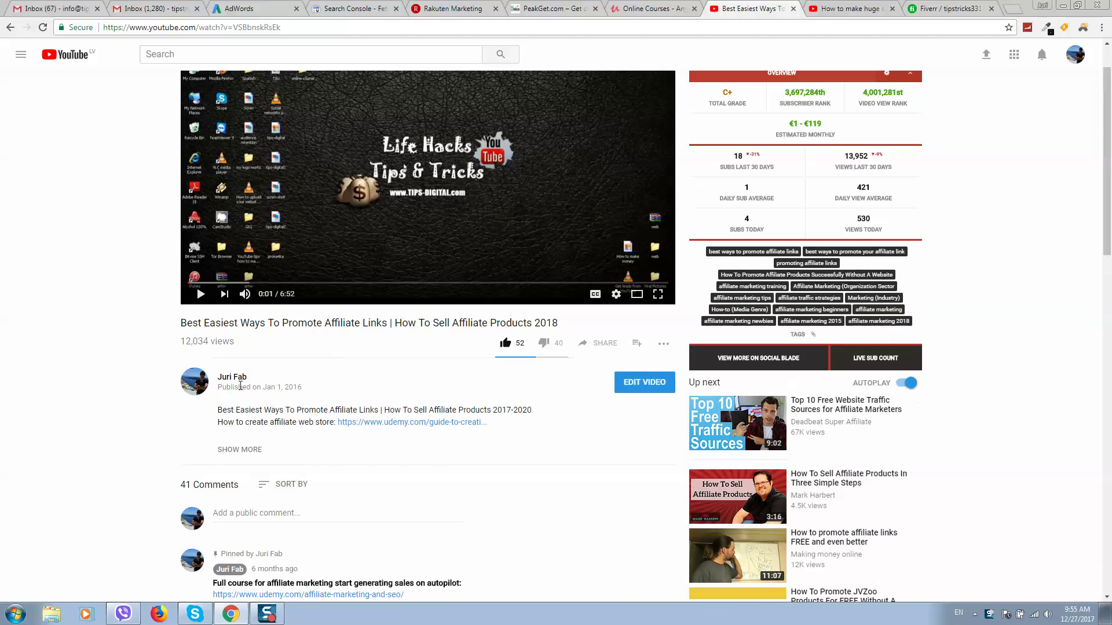
Step: Switch between the two video tabs and select part of the new video's title
{"action": "left_click", "coordinate": [825, 9]}
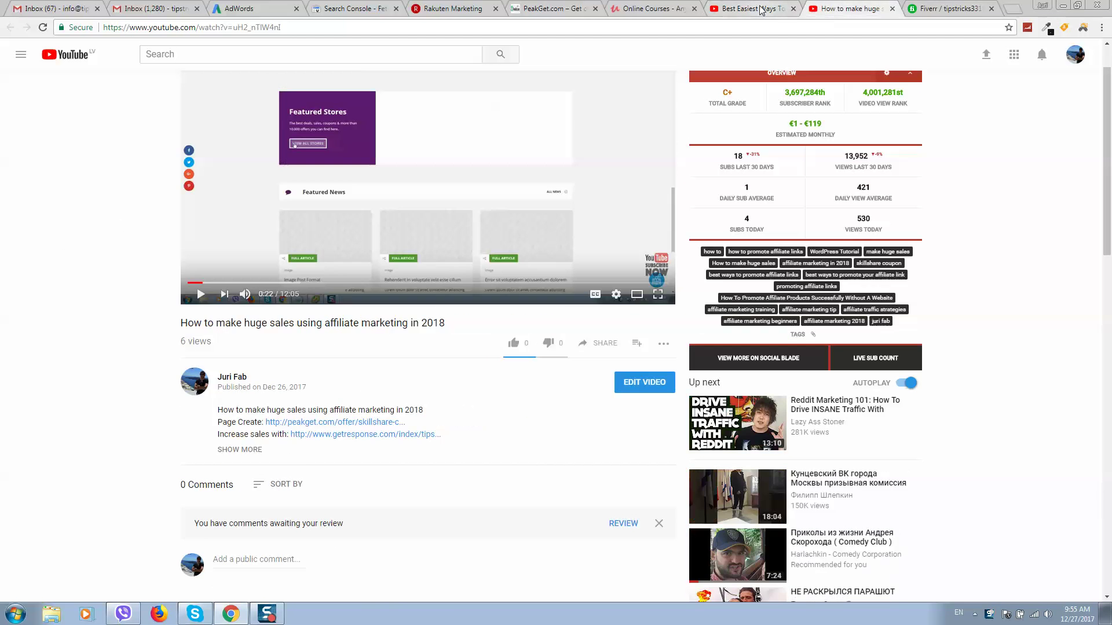
{"action": "scroll", "coordinate": [345, 206], "scroll_direction": "up", "scroll_amount": 1}
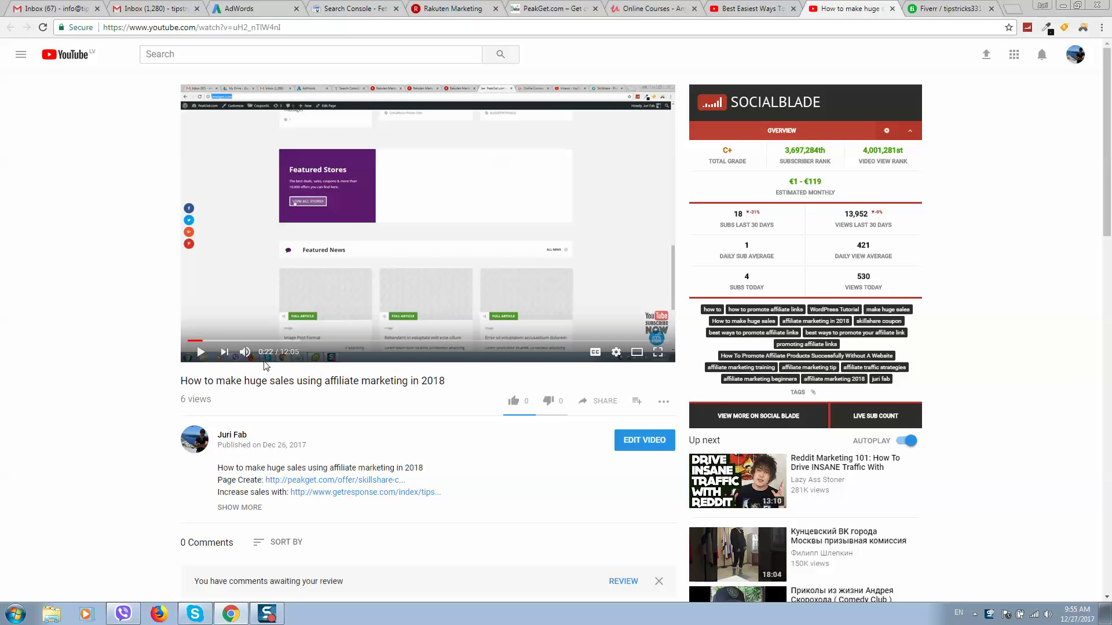
{"action": "left_click", "coordinate": [743, 9]}
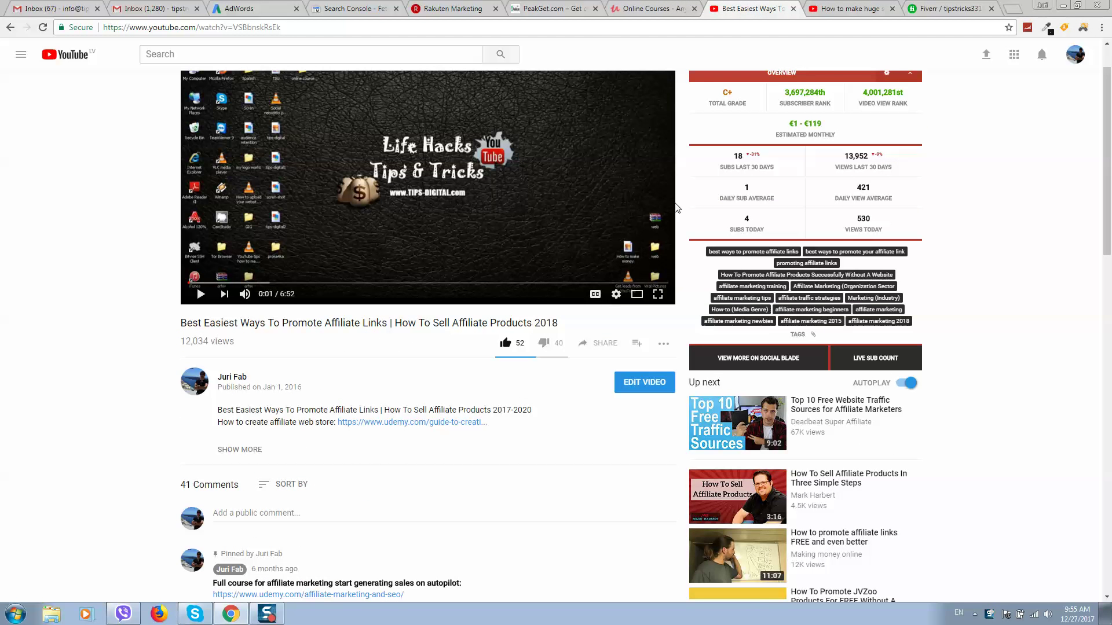
{"action": "left_click", "coordinate": [811, 8]}
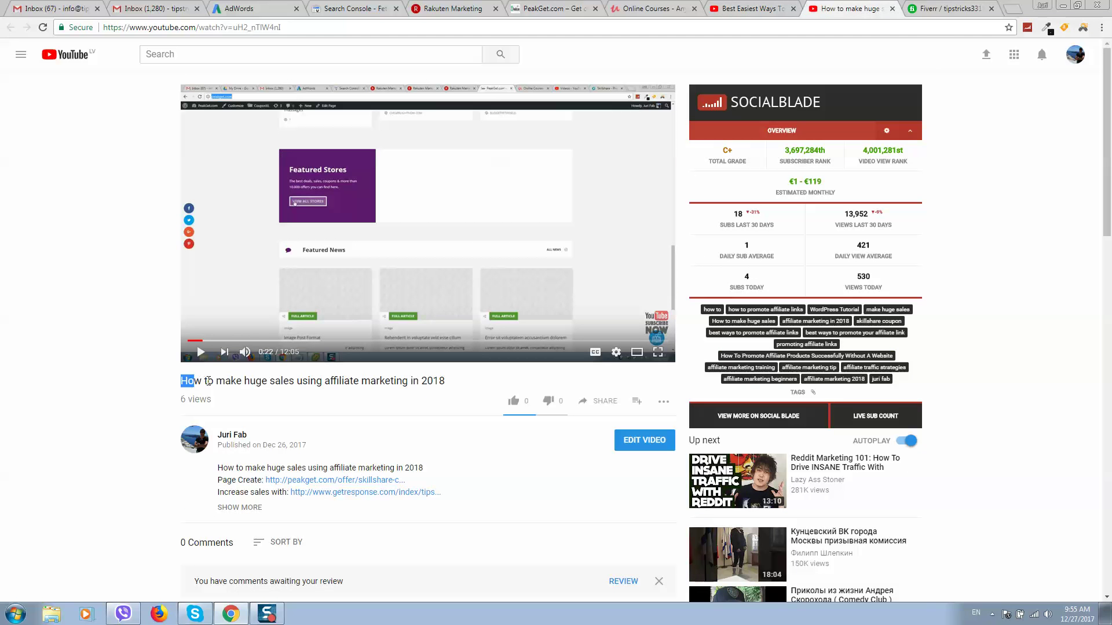
{"action": "left_click_drag", "start_coordinate": [178, 383], "coordinate": [296, 383]}
{"action": "left_click_drag", "start_coordinate": [193, 382], "coordinate": [319, 383]}
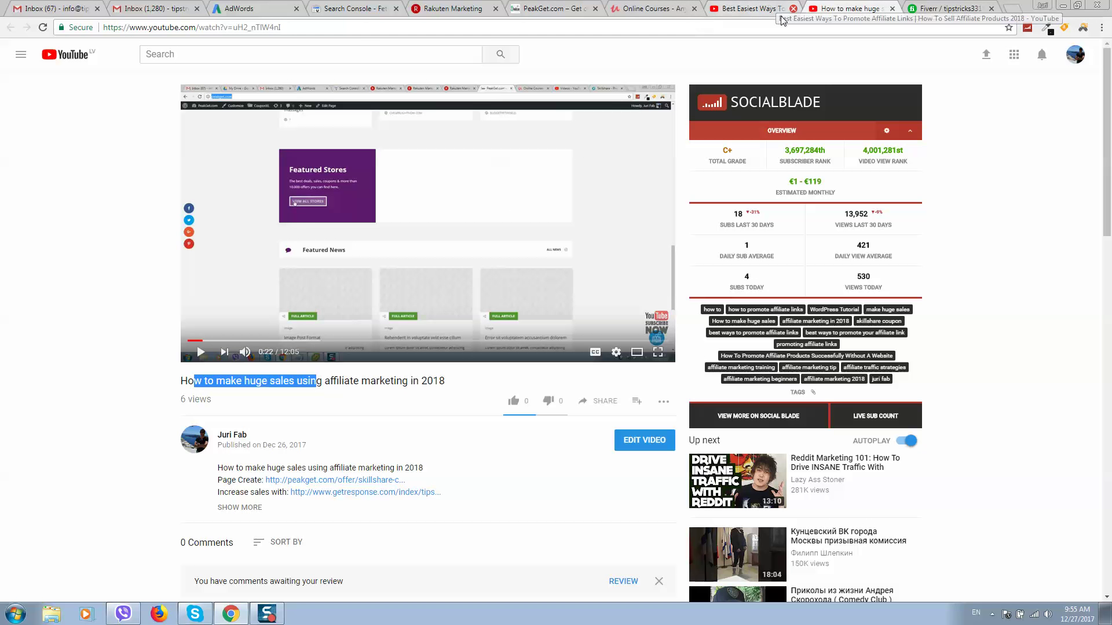
Step: Copy the new video's page address and return to the older affiliate video
{"action": "left_click", "coordinate": [364, 27]}
{"action": "right_click", "coordinate": [363, 27]}
{"action": "left_click", "coordinate": [412, 77]}
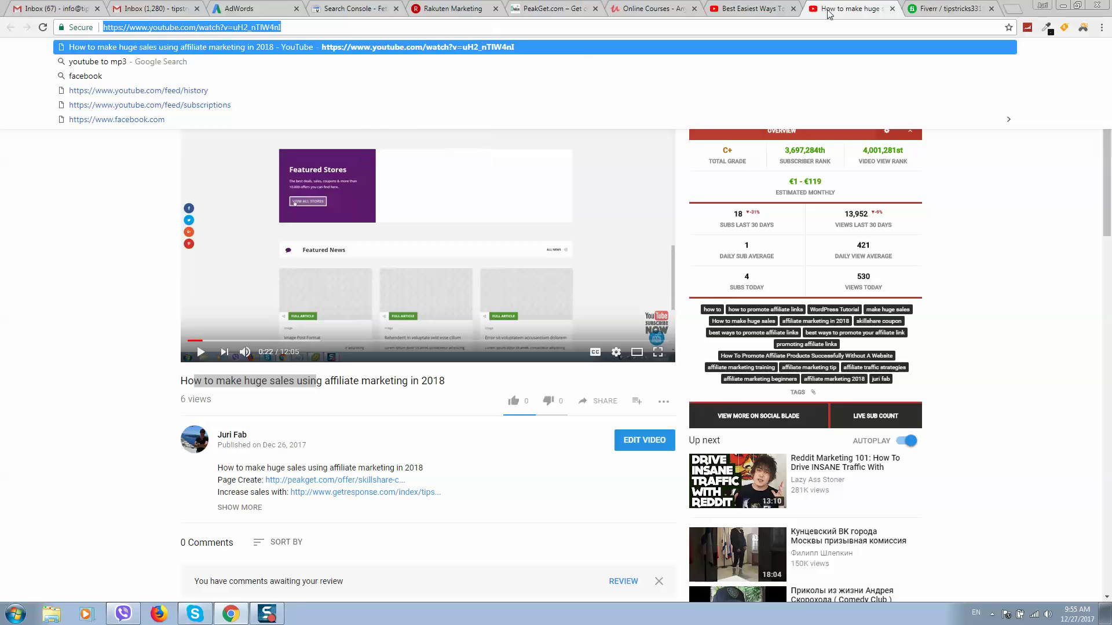
{"action": "left_click", "coordinate": [764, 9]}
{"action": "scroll", "coordinate": [248, 343], "scroll_direction": "down", "scroll_amount": 1}
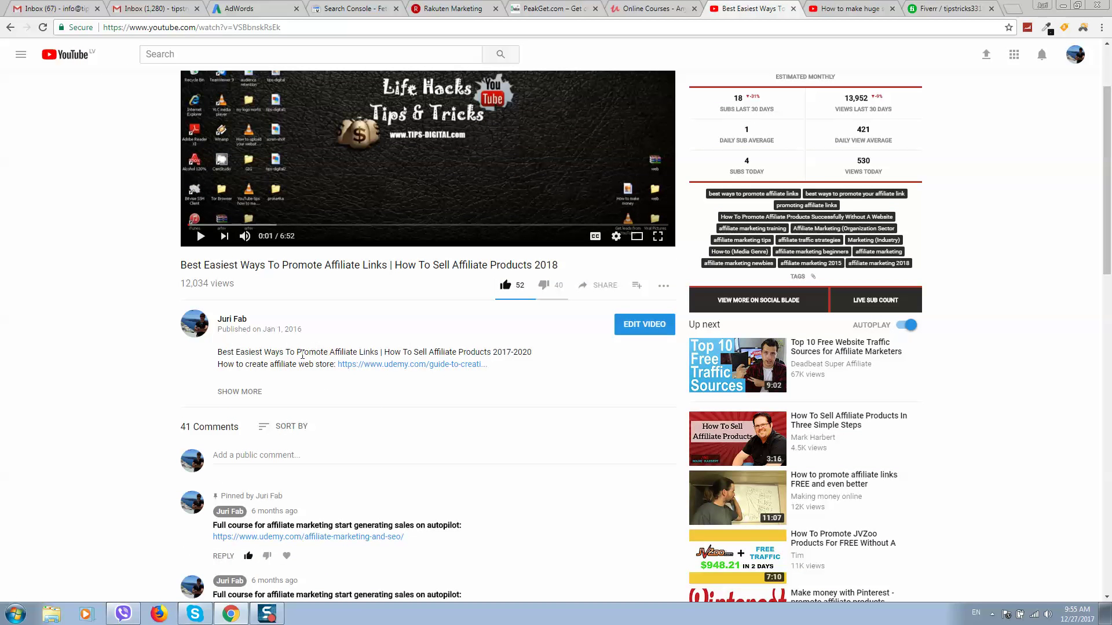
Step: Draft a comment on the older video ending with the pasted new video's link
{"action": "left_click", "coordinate": [290, 454]}
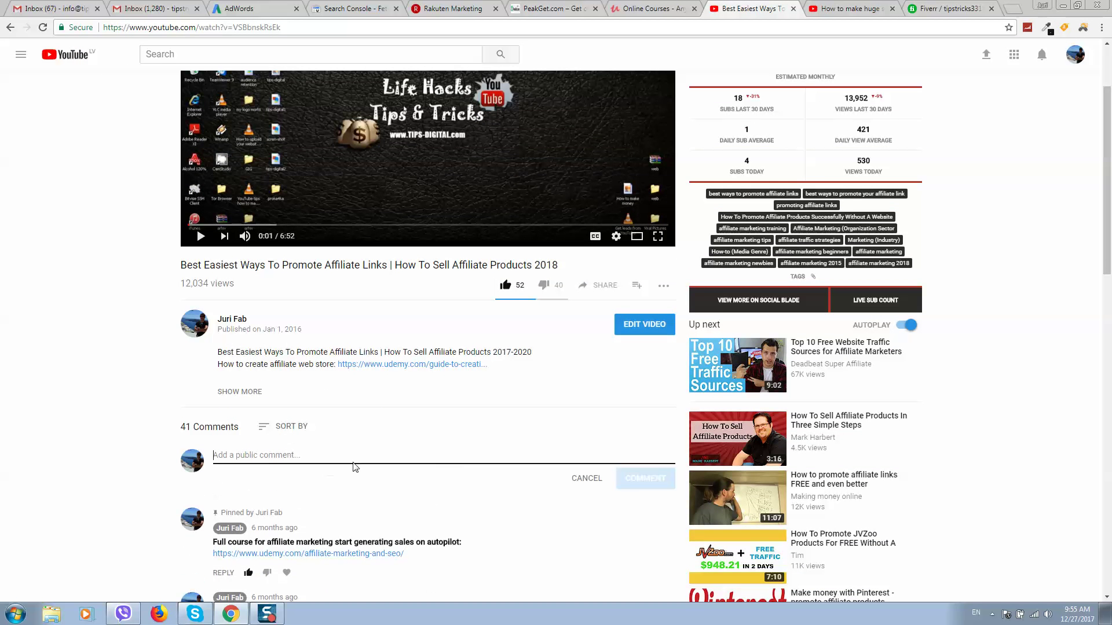
{"action": "type", "text": "sg"}
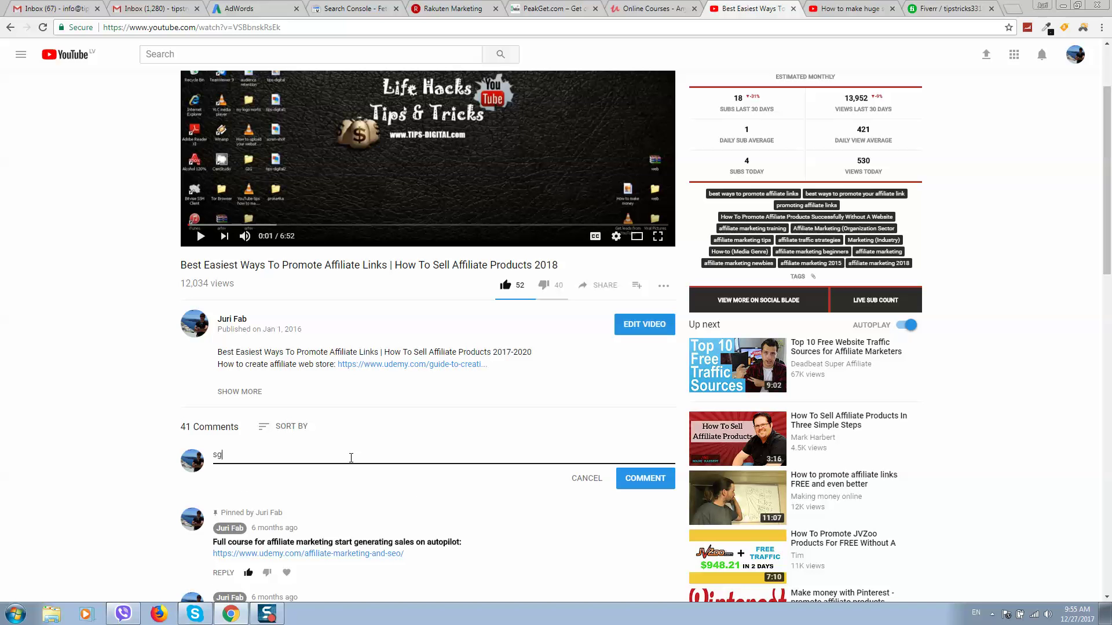
{"action": "key", "text": "BackSpace"}
{"action": "type", "text": "s"}
{"action": "key", "text": "BackSpace"}
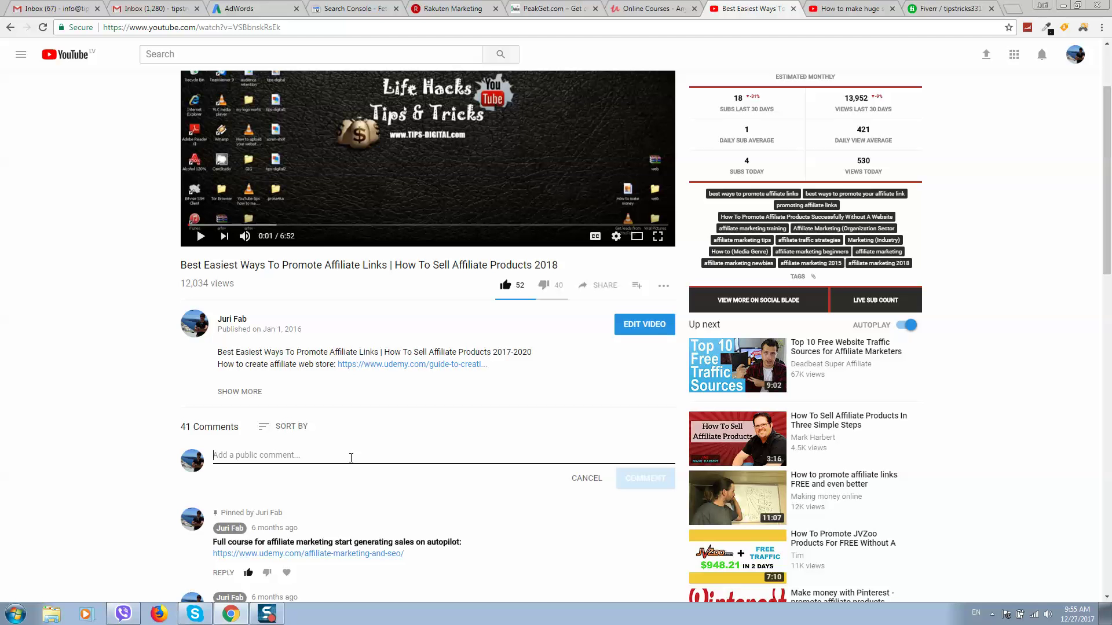
{"action": "type", "text": "Make sure"}
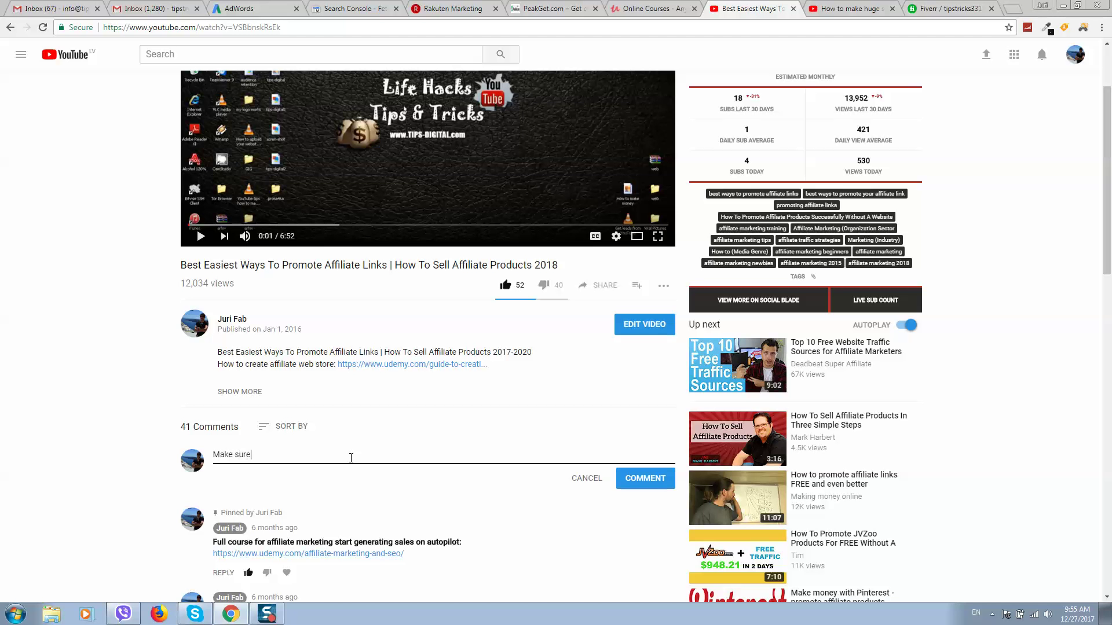
{"action": "type", "text": " to che"}
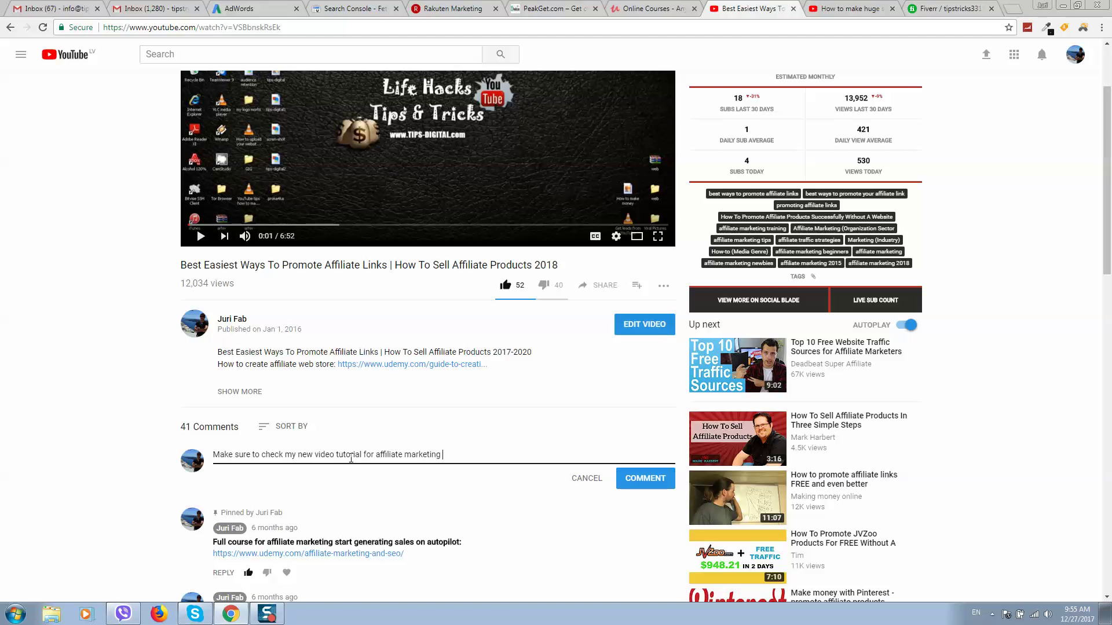
{"action": "type", "text": "https://www.youtube.com/watch?v=uH2_nTIW4nI"}
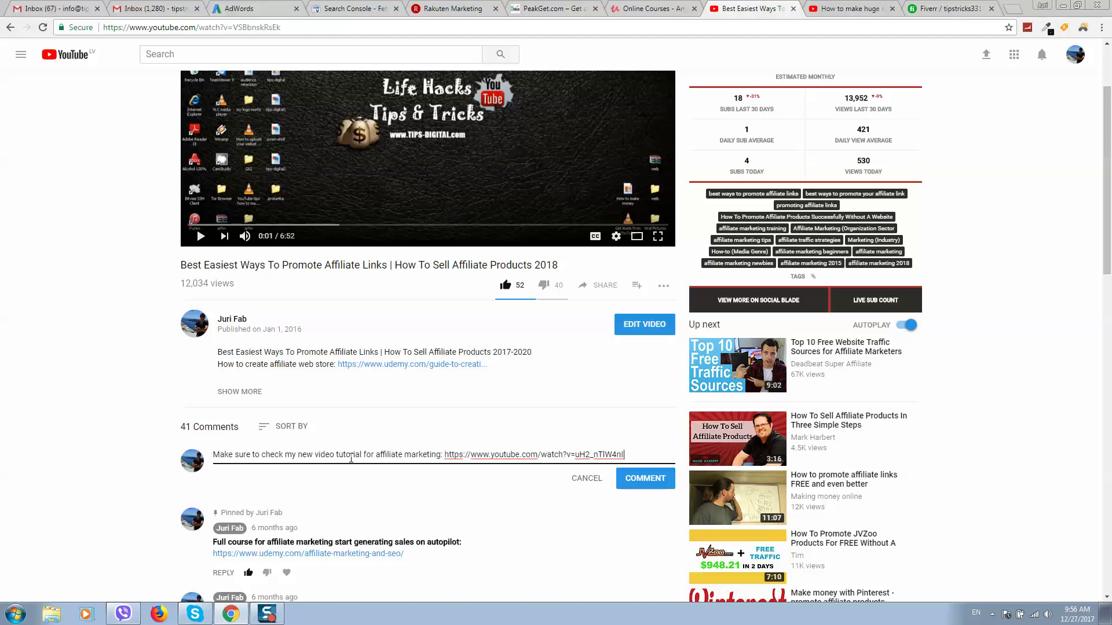
{"action": "left_click", "coordinate": [834, 8]}
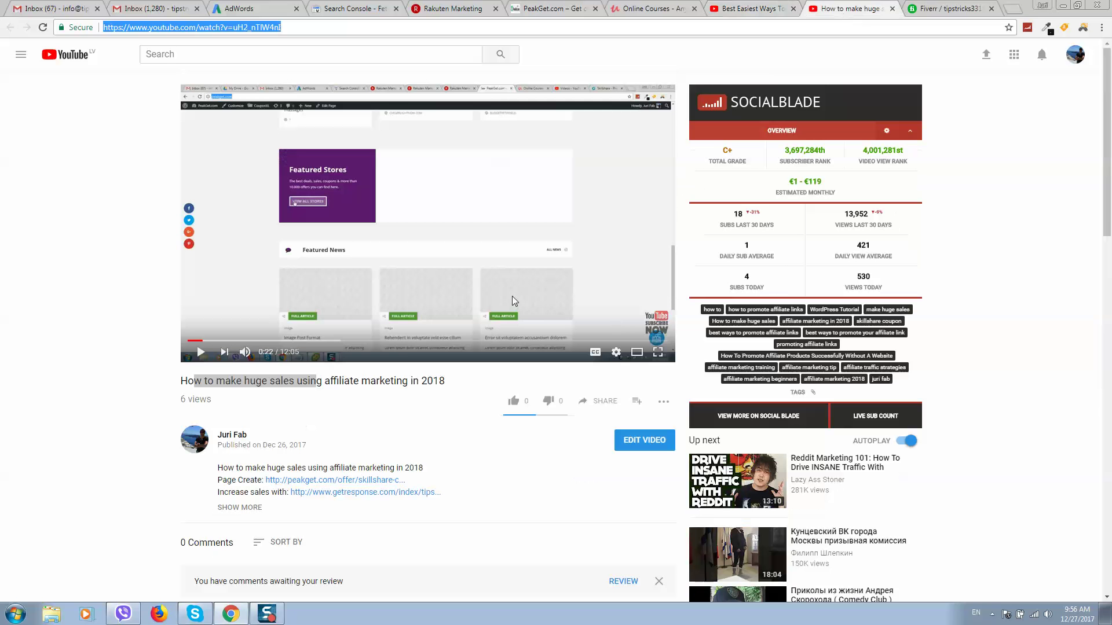
Step: Copy the new video's title and return to the older video's page
{"action": "left_click_drag", "start_coordinate": [181, 380], "coordinate": [452, 387]}
{"action": "right_click", "coordinate": [452, 388]}
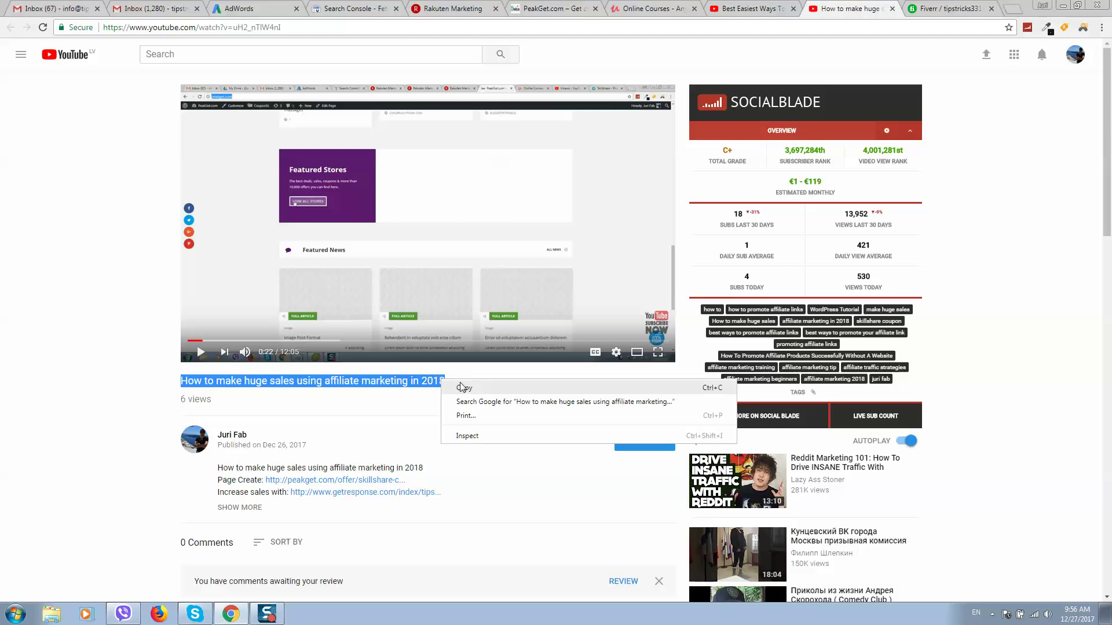
{"action": "left_click", "coordinate": [464, 390]}
{"action": "left_click", "coordinate": [743, 11]}
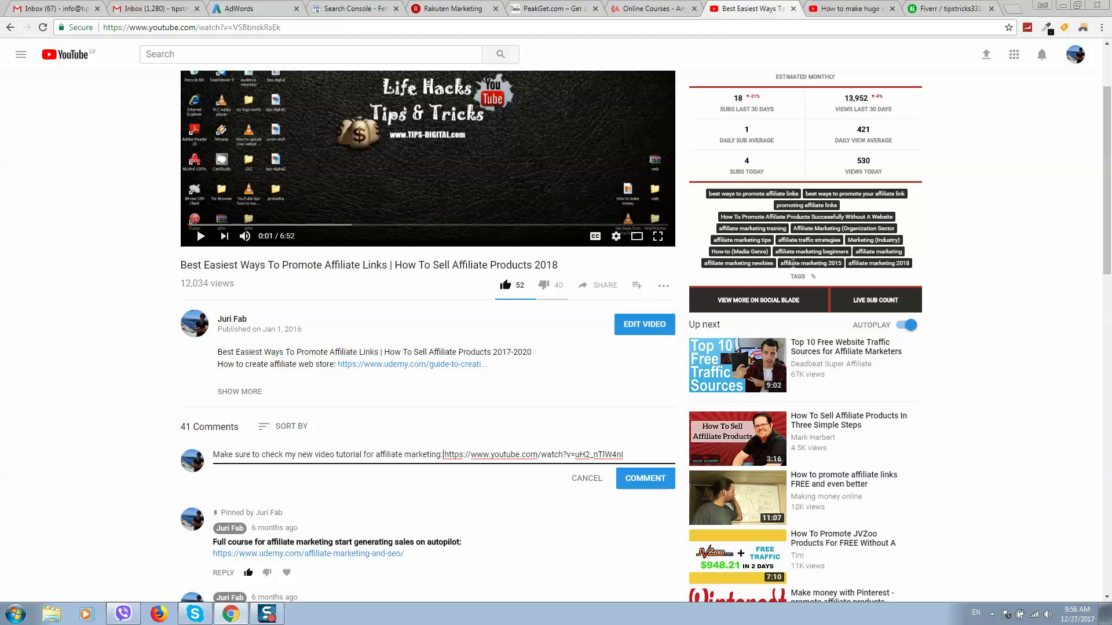
Step: Paste the title into the comment, tidy the punctuation and asterisks, and post it
{"action": "key", "text": "BackSpace"}
{"action": "type", "text": "!"}
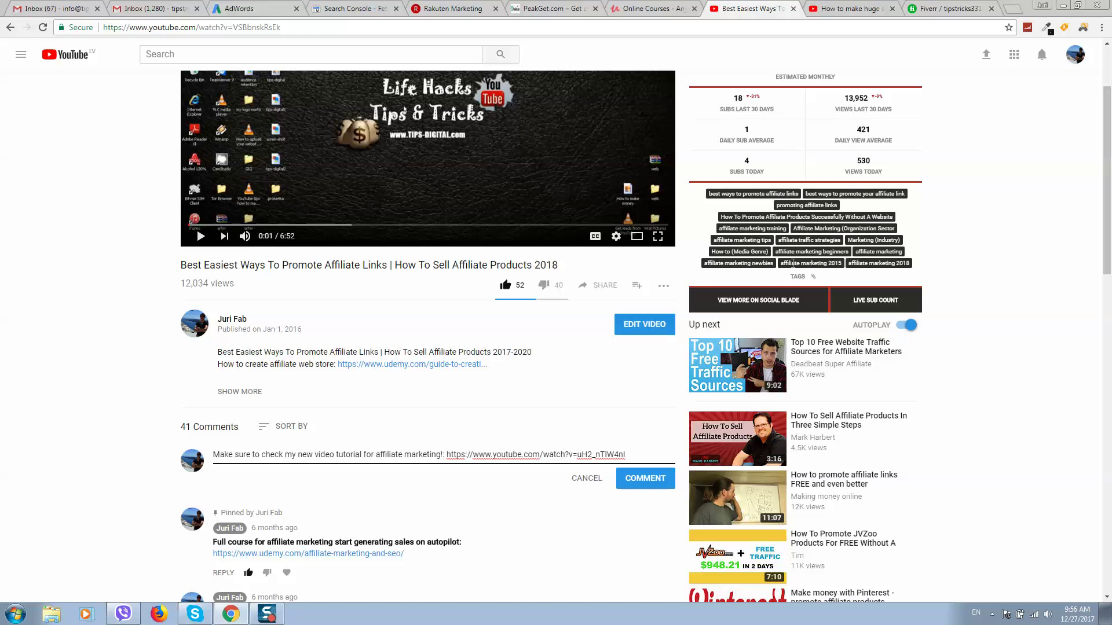
{"action": "key", "text": "ctrl+v"}
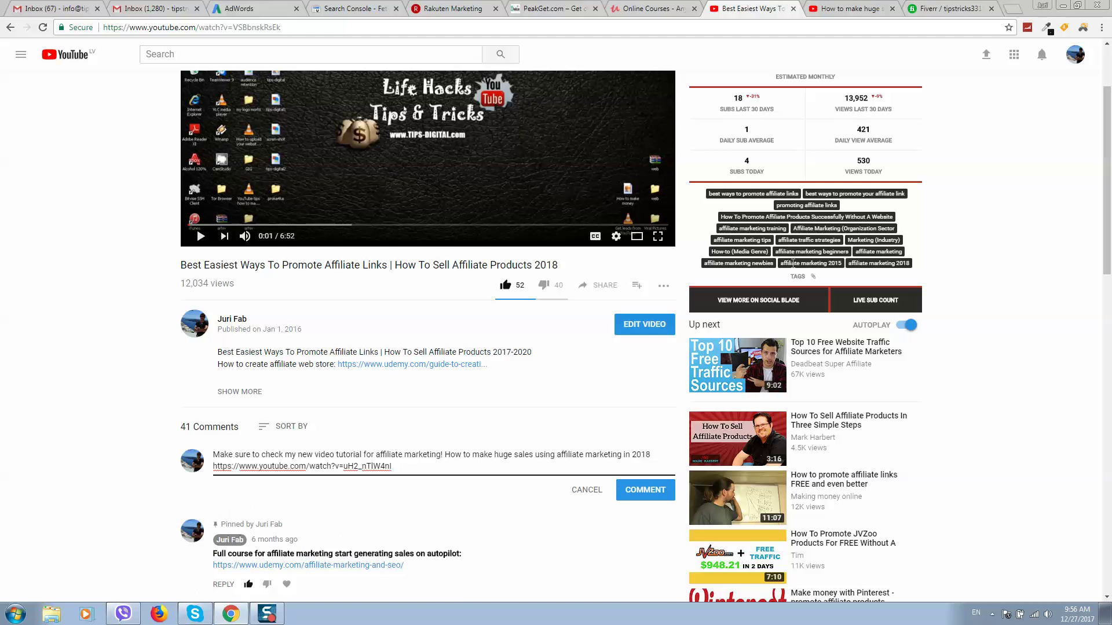
{"action": "type", "text": ":"}
{"action": "type", "text": "*"}
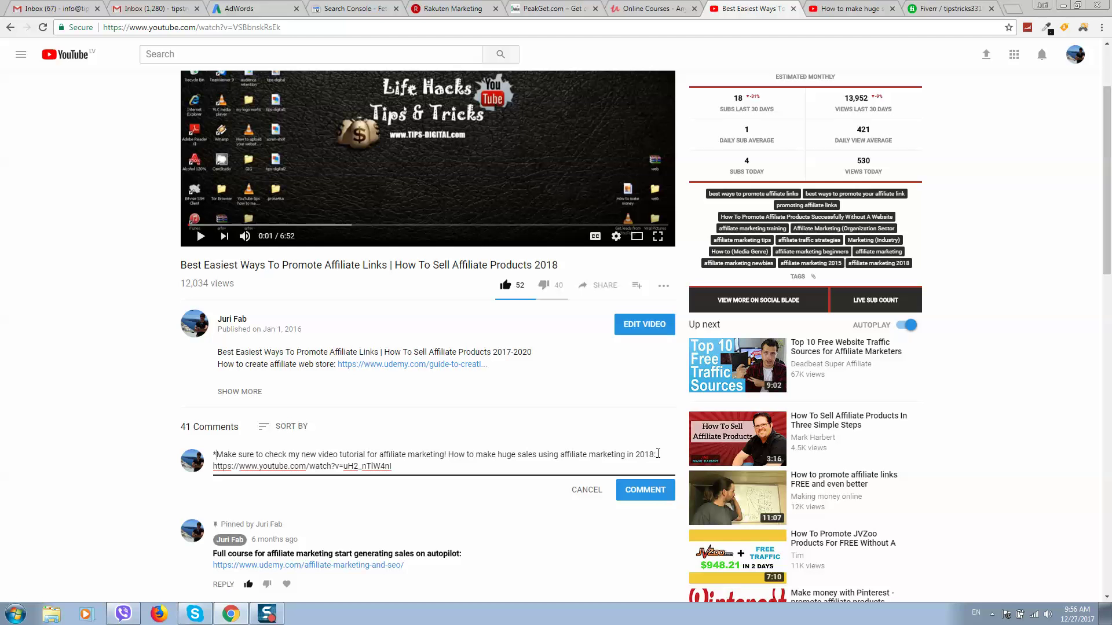
{"action": "type", "text": "*"}
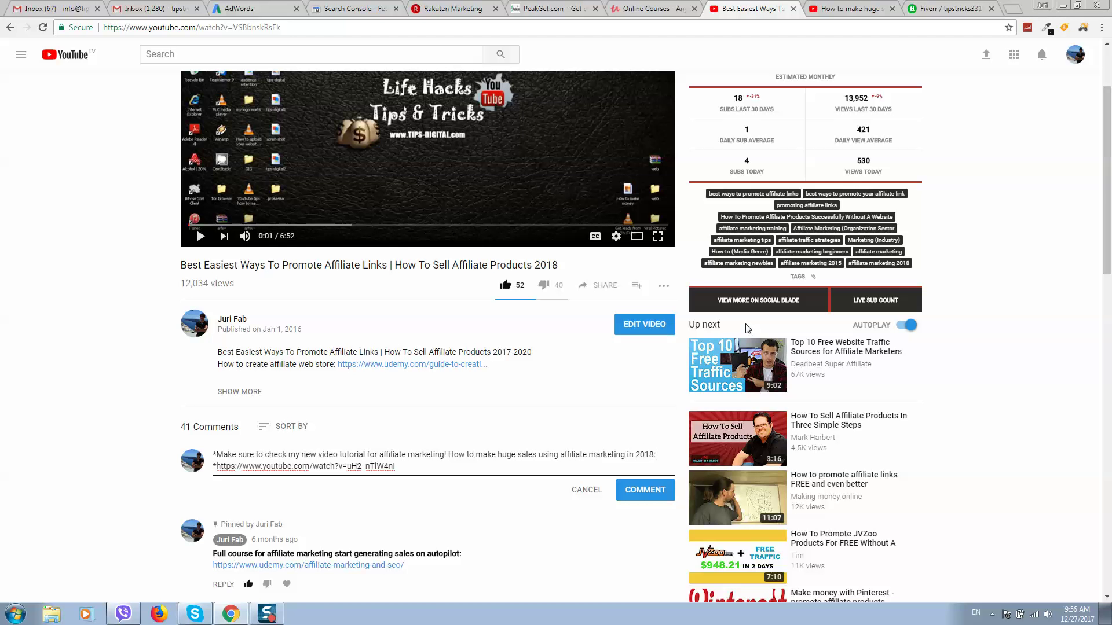
{"action": "key", "text": "BackSpace"}
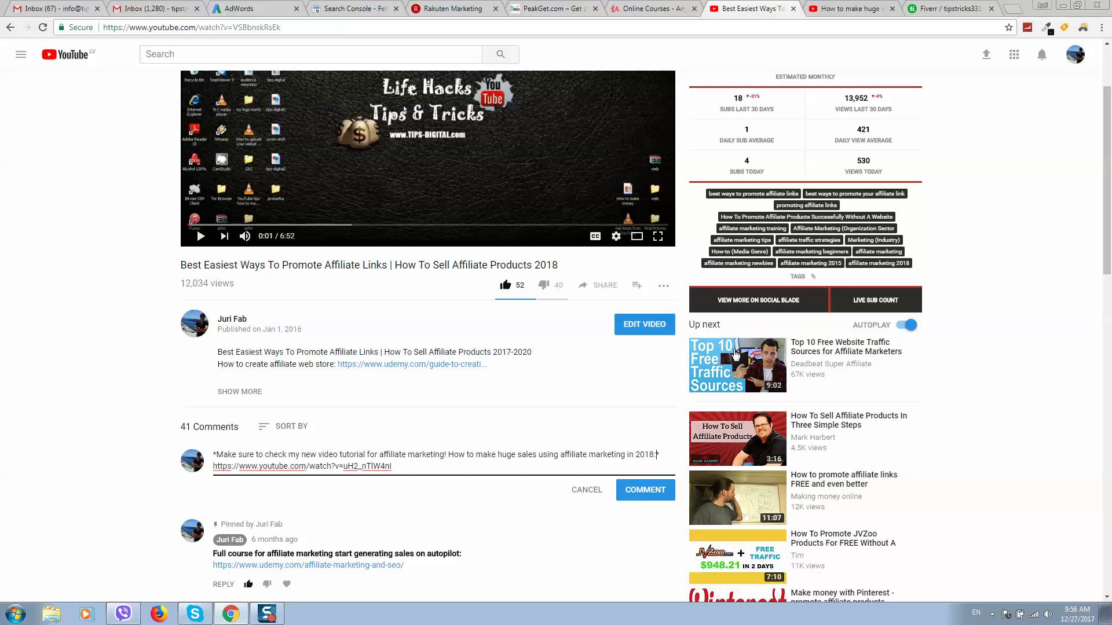
{"action": "left_click", "coordinate": [651, 490]}
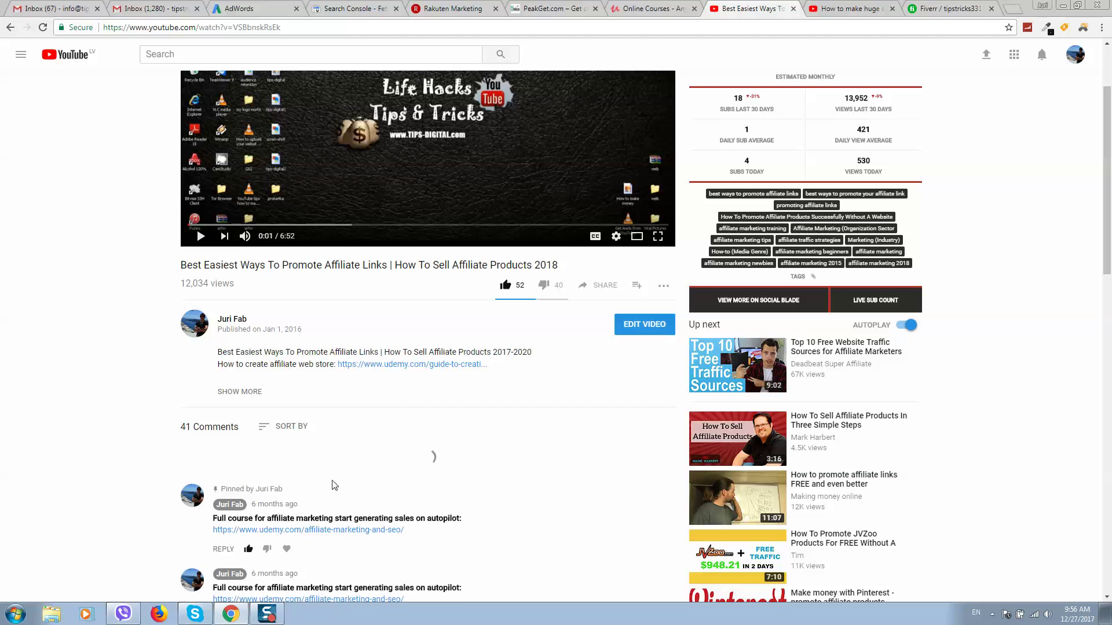
{"action": "scroll", "coordinate": [289, 479], "scroll_direction": "down", "scroll_amount": 2}
{"action": "scroll", "coordinate": [289, 479], "scroll_direction": "down", "scroll_amount": 1}
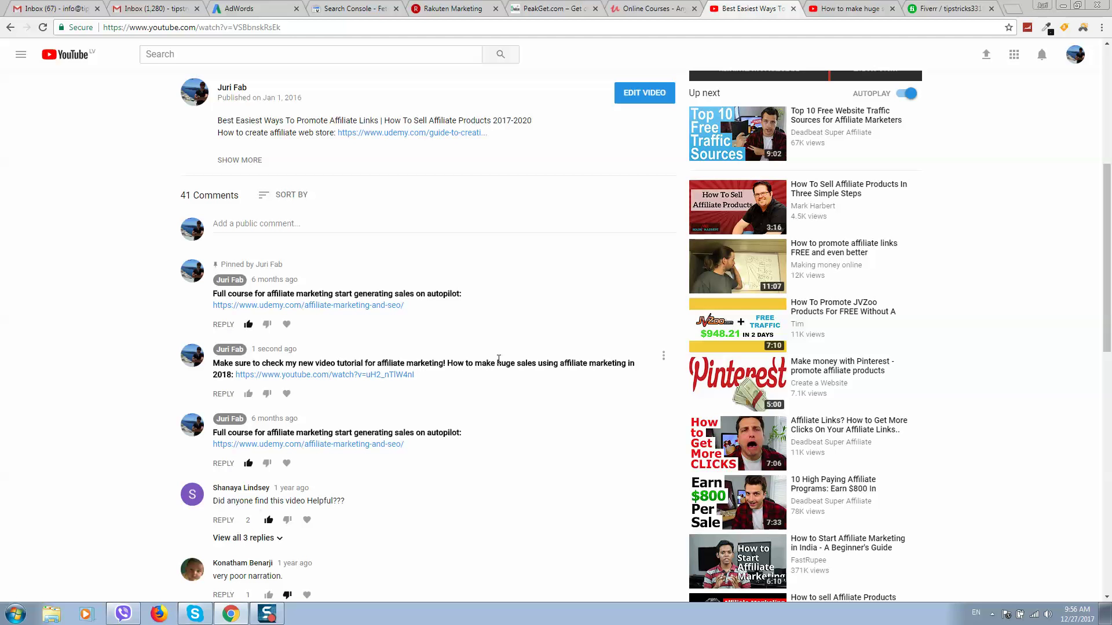
Step: Pin the new comment to the top via its three-dot menu and confirm
{"action": "left_click", "coordinate": [664, 358]}
{"action": "left_click", "coordinate": [671, 389]}
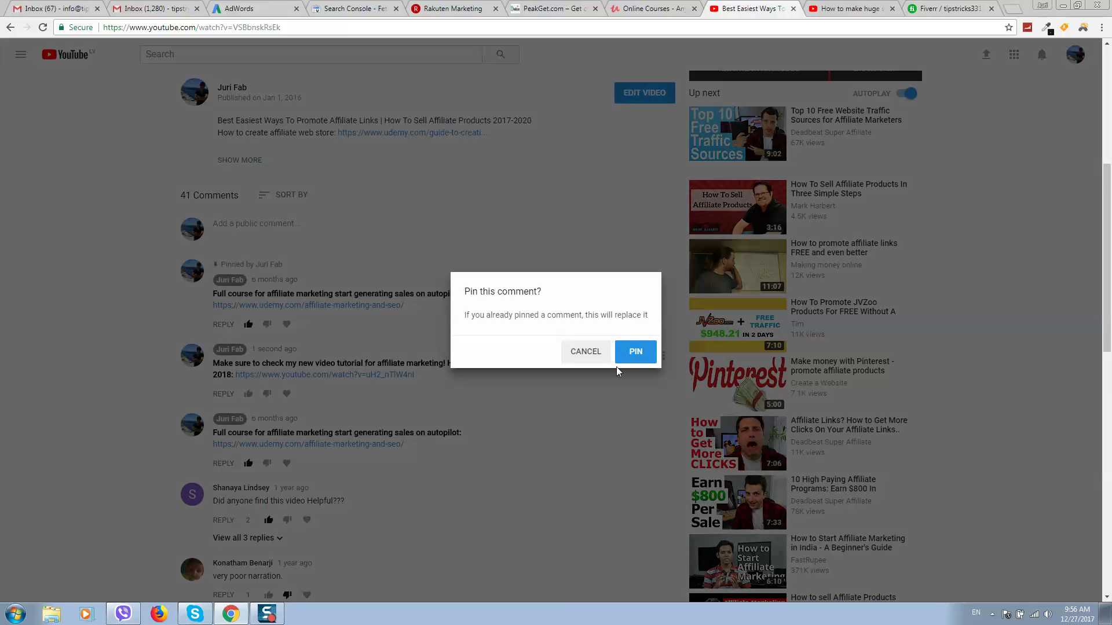
{"action": "left_click", "coordinate": [636, 354]}
{"action": "scroll", "coordinate": [437, 379], "scroll_direction": "up", "scroll_amount": 2}
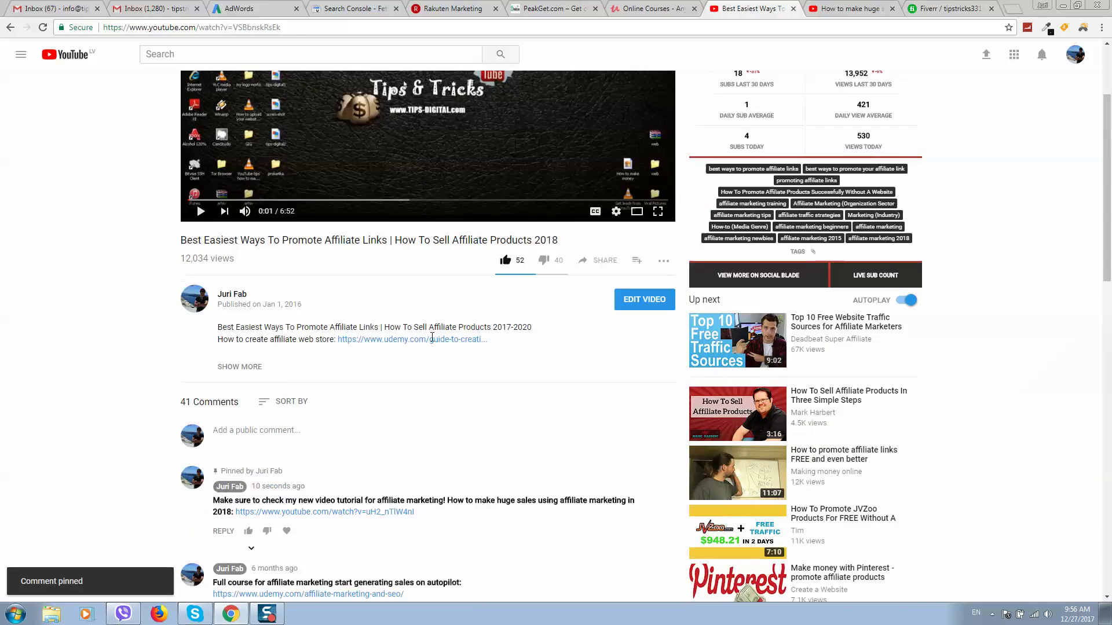
{"action": "scroll", "coordinate": [400, 496], "scroll_direction": "up", "scroll_amount": 1}
{"action": "scroll", "coordinate": [356, 505], "scroll_direction": "down", "scroll_amount": 1}
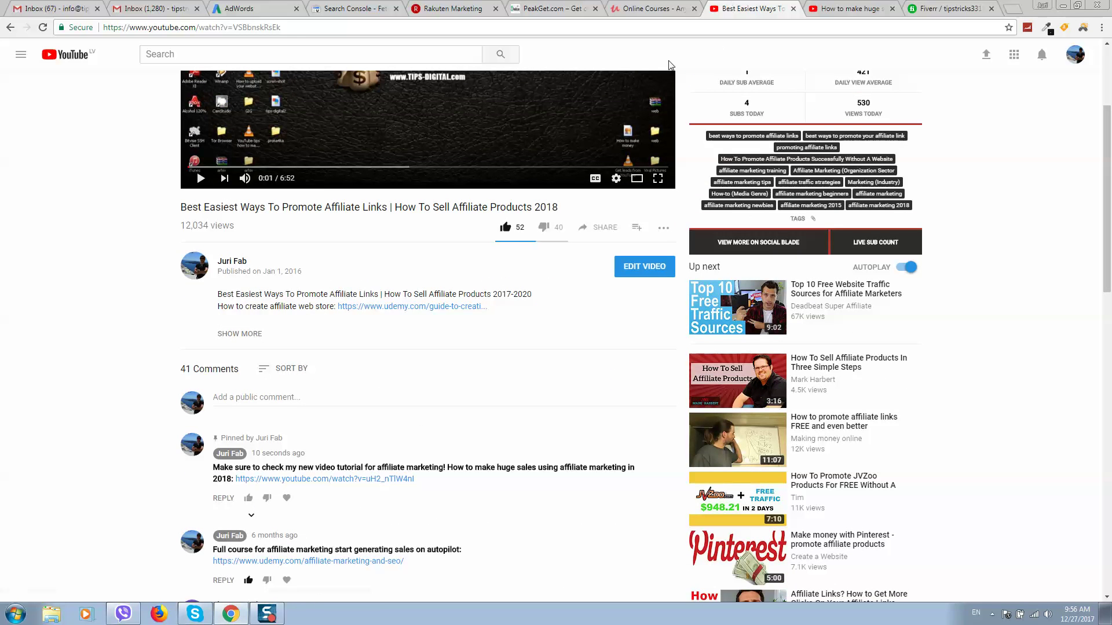
{"action": "scroll", "coordinate": [348, 409], "scroll_direction": "up", "scroll_amount": 2}
{"action": "scroll", "coordinate": [365, 443], "scroll_direction": "down", "scroll_amount": 2}
{"action": "left_click_drag", "start_coordinate": [562, 465], "coordinate": [564, 487]}
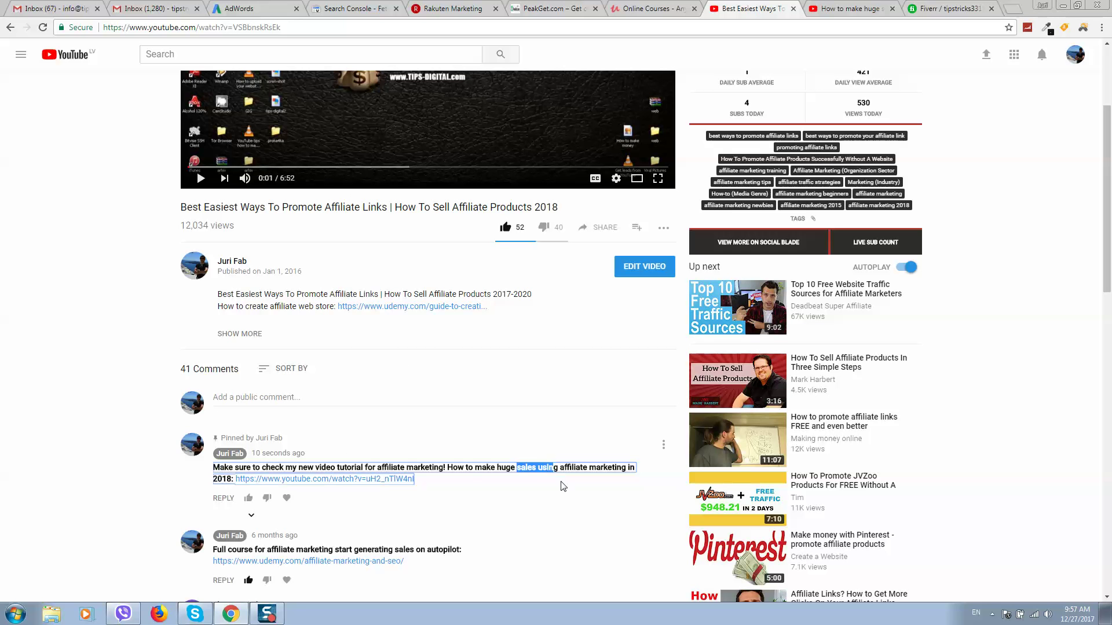
{"action": "left_click", "coordinate": [564, 487]}
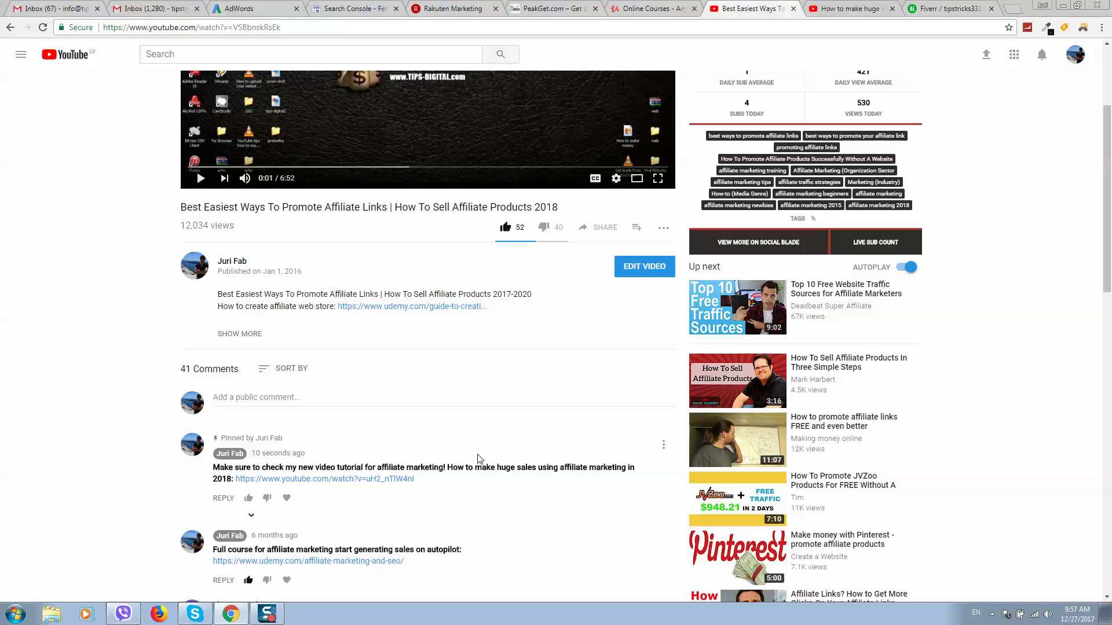